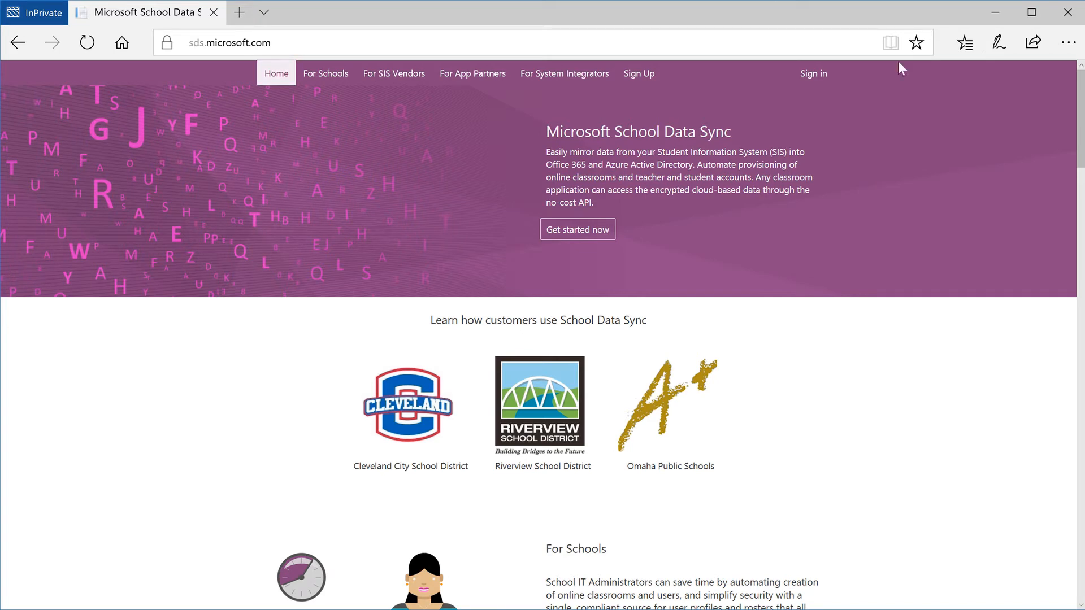
Sign in to School Data Sync with the admin account e-mail and password
left_click(816, 75)
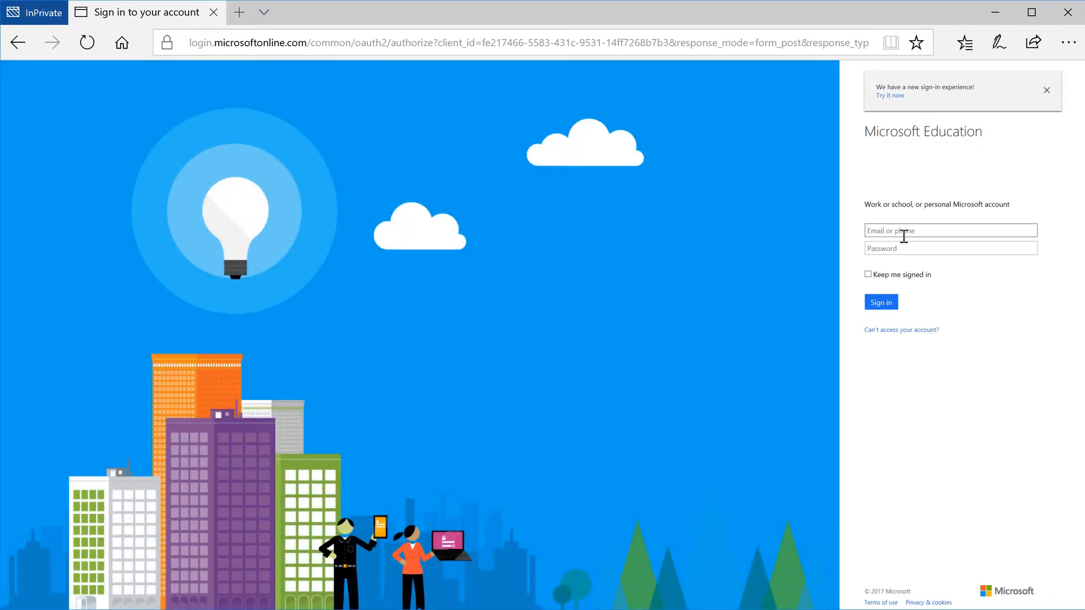
key("Tab")
type("********")
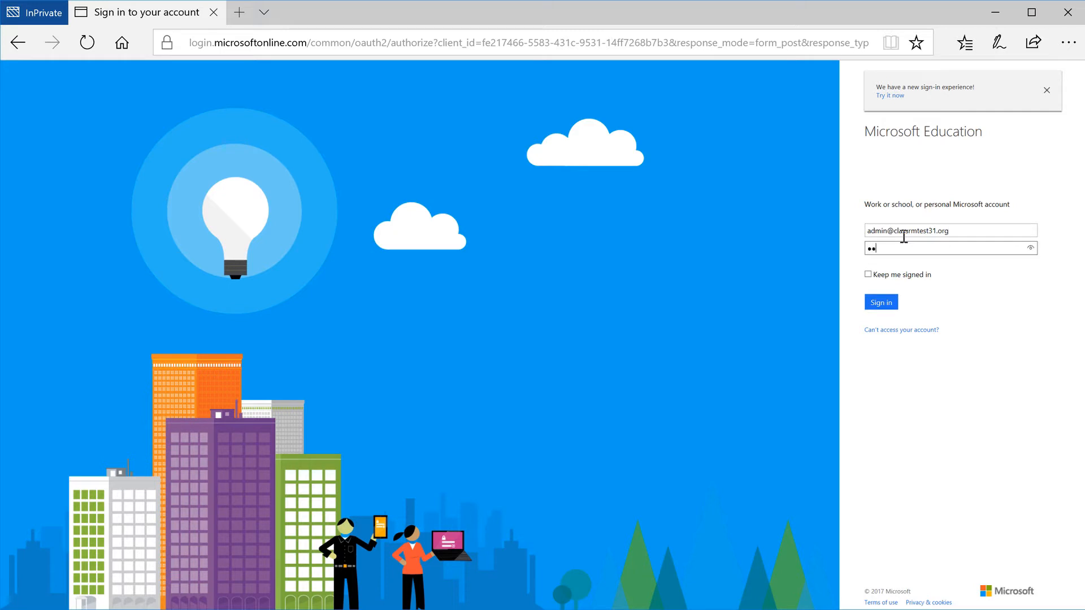
key("Return")
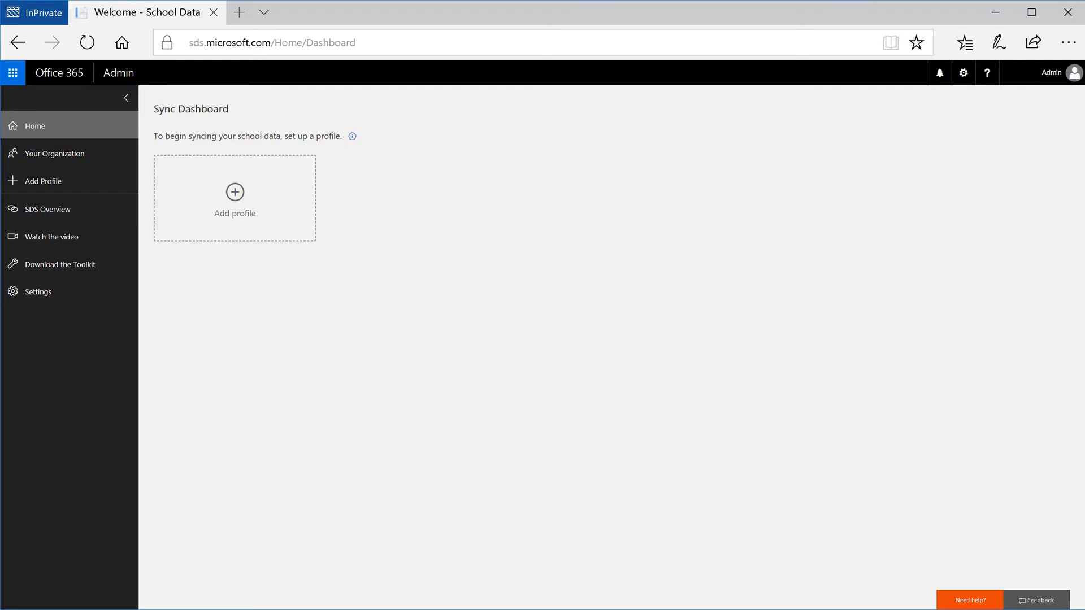
Add a new sync profile named Profile 1
left_click(260, 193)
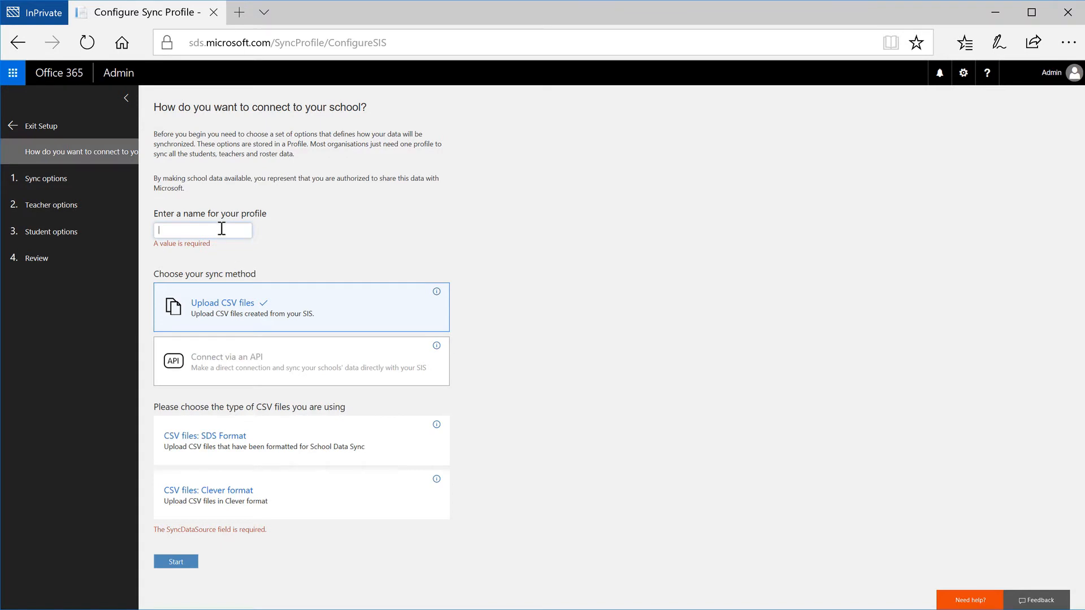
type("Profile 1")
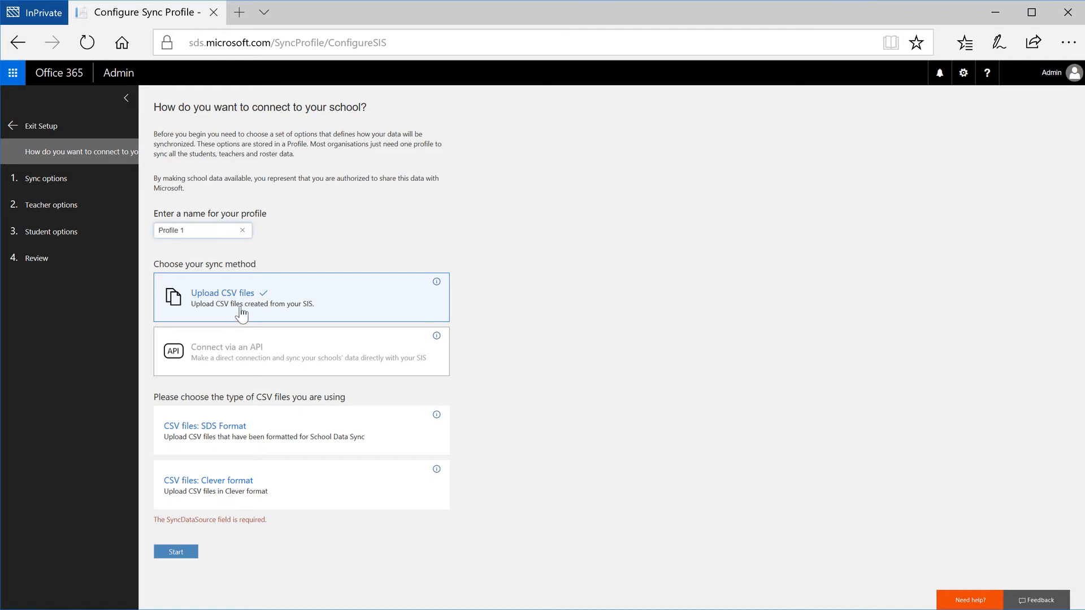
Choose to connect via an API using the OneRoster API (Preview) service and start the setup
left_click(239, 366)
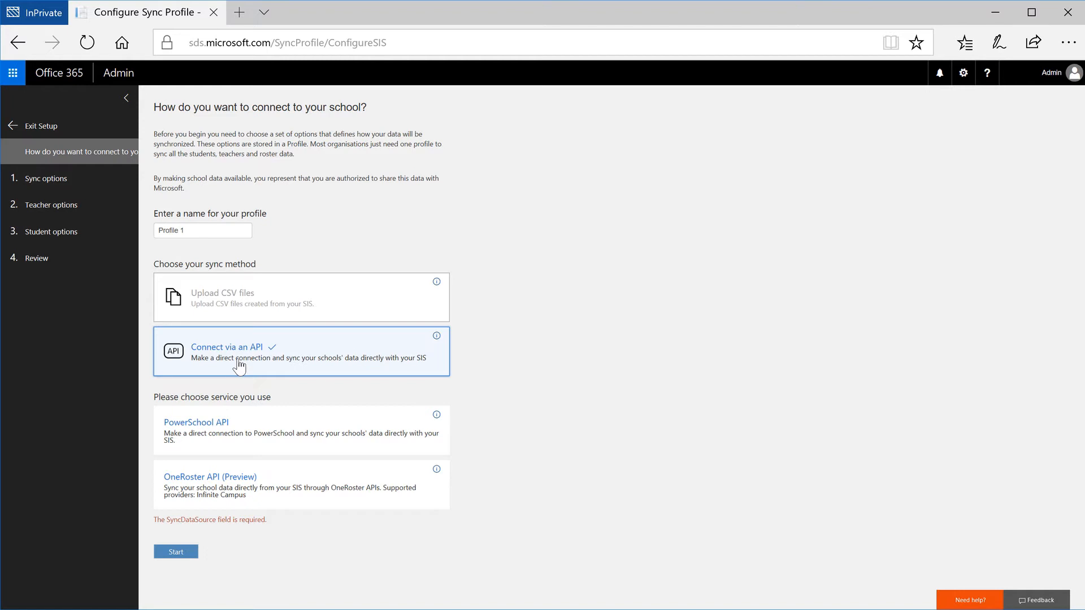
left_click(229, 492)
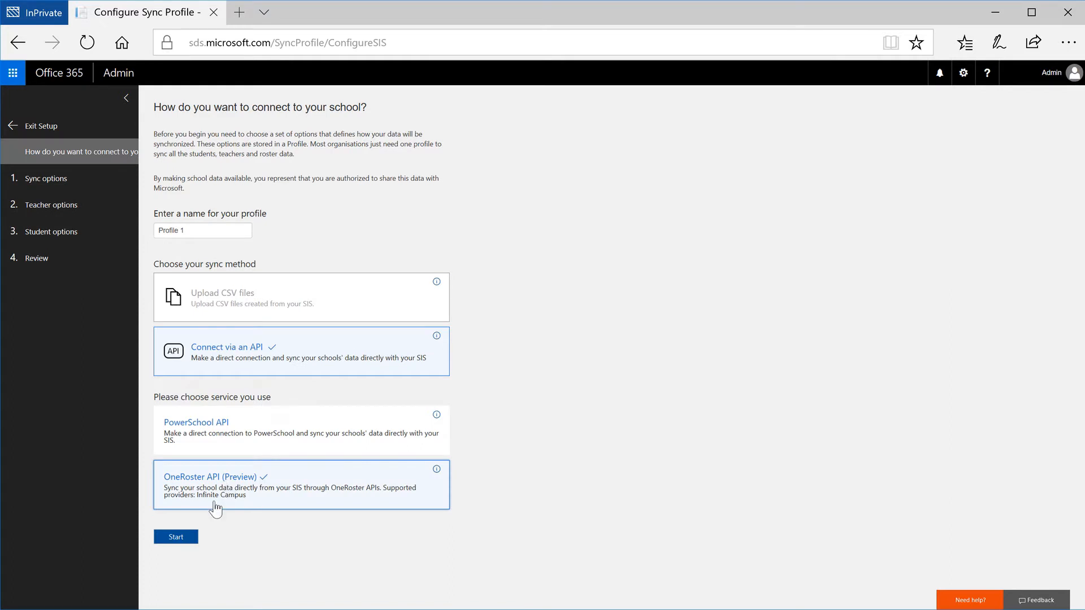
left_click(176, 537)
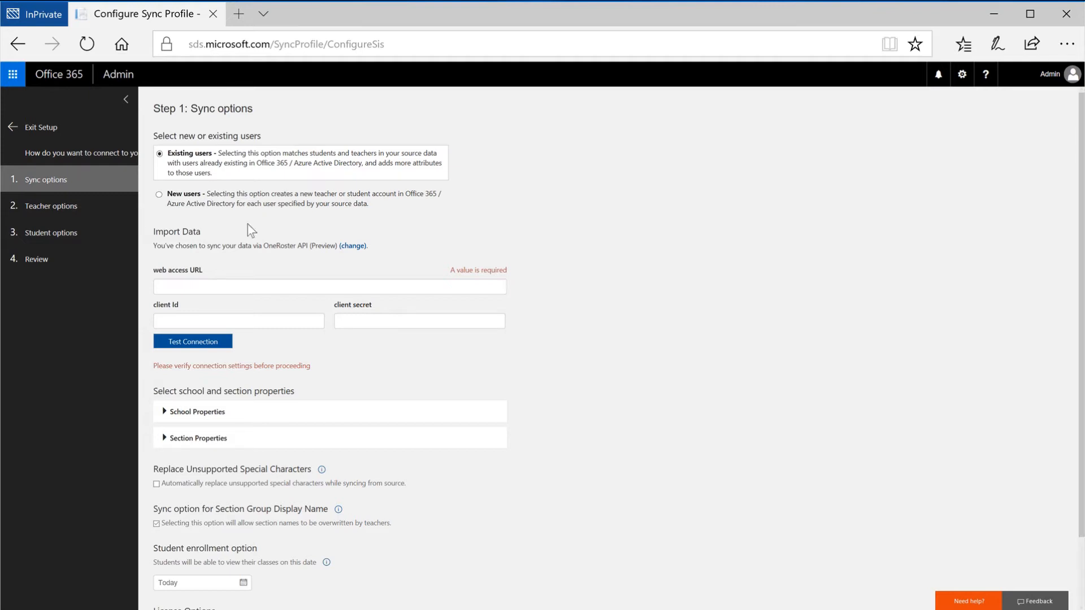
left_click(234, 285)
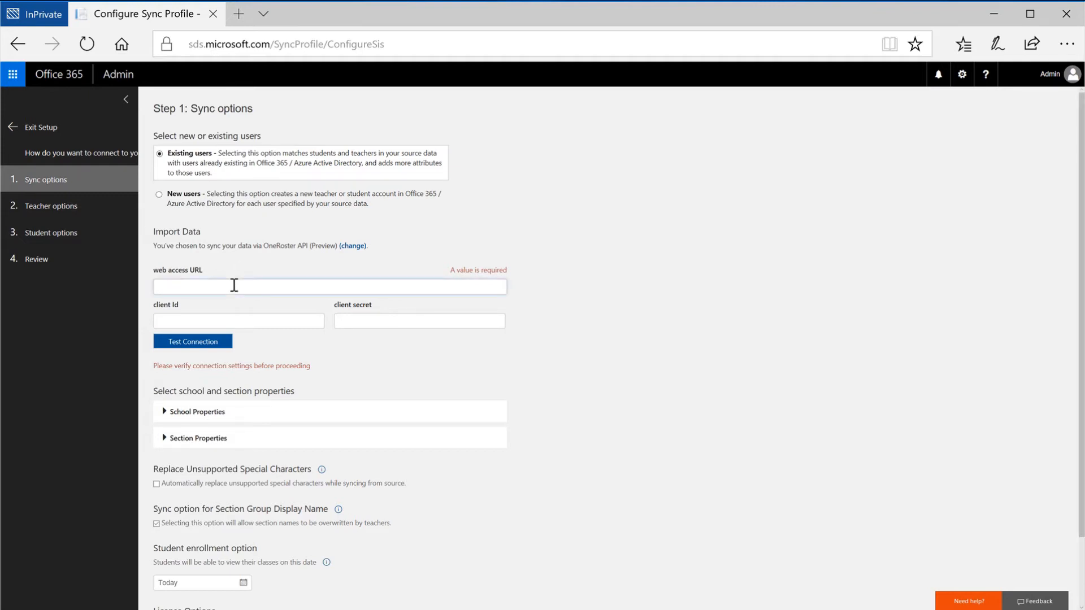
type("https://microsoft-vn-v2.oneroster.com/ims/oneroster/v1p1")
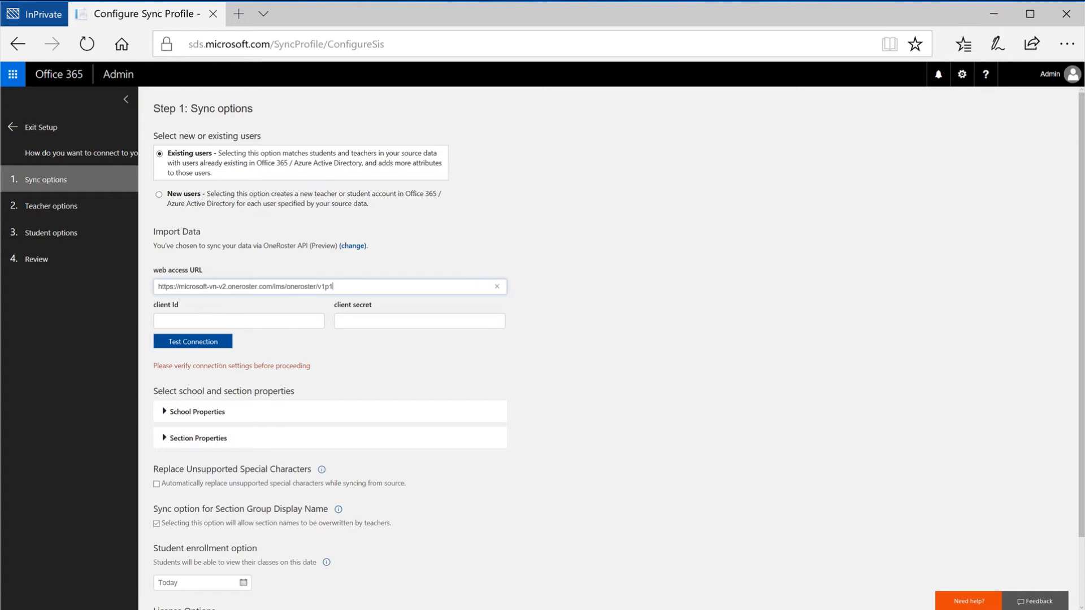
key("Tab")
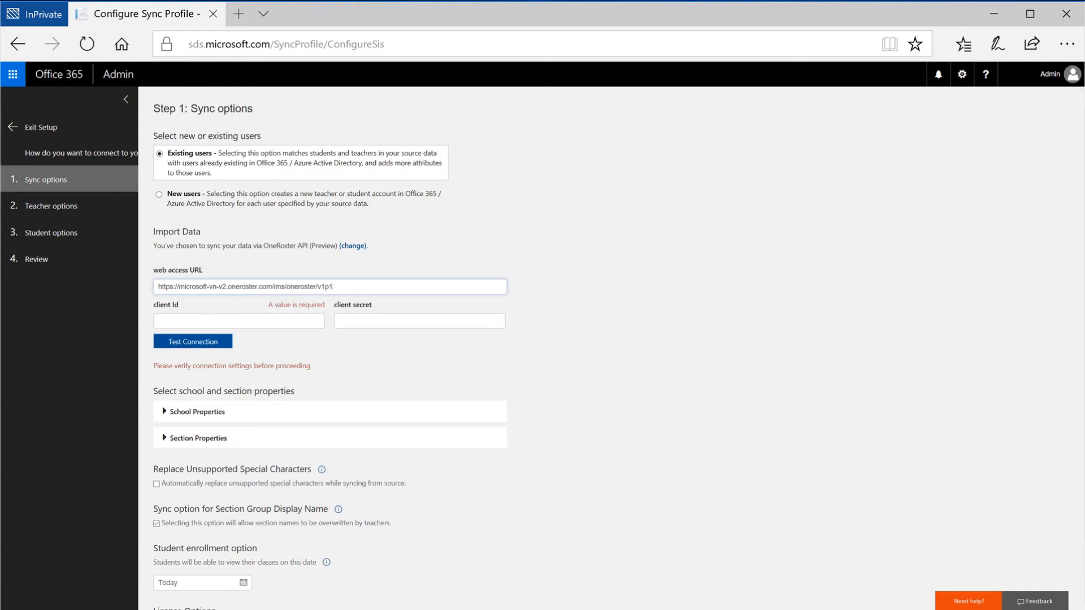
Paste the client Id and client secret, then test the connection
left_click(264, 321)
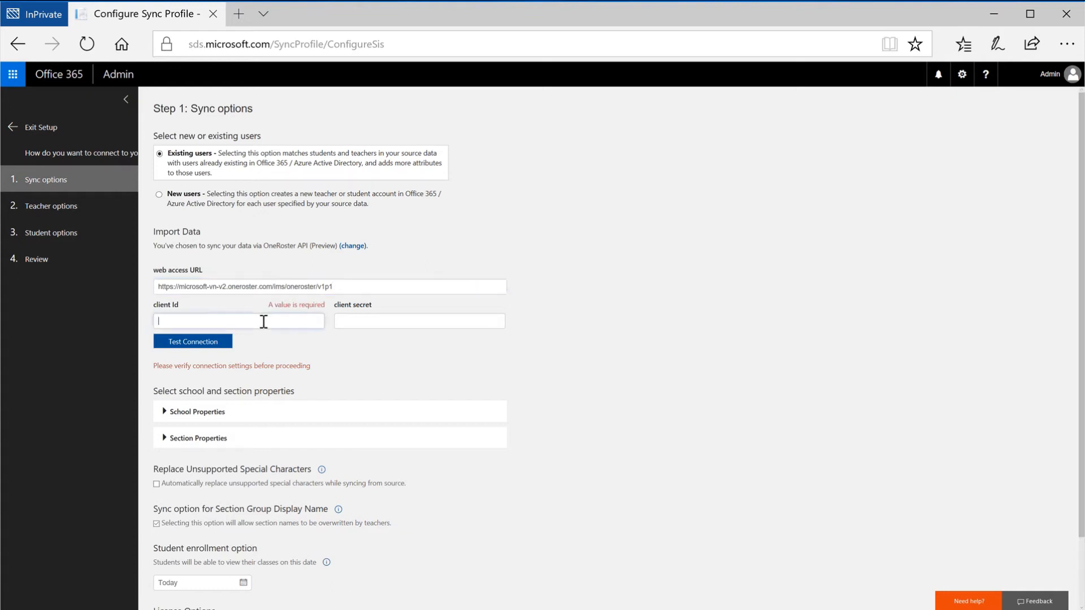
type("13130ecd2c7805b1f74109a8")
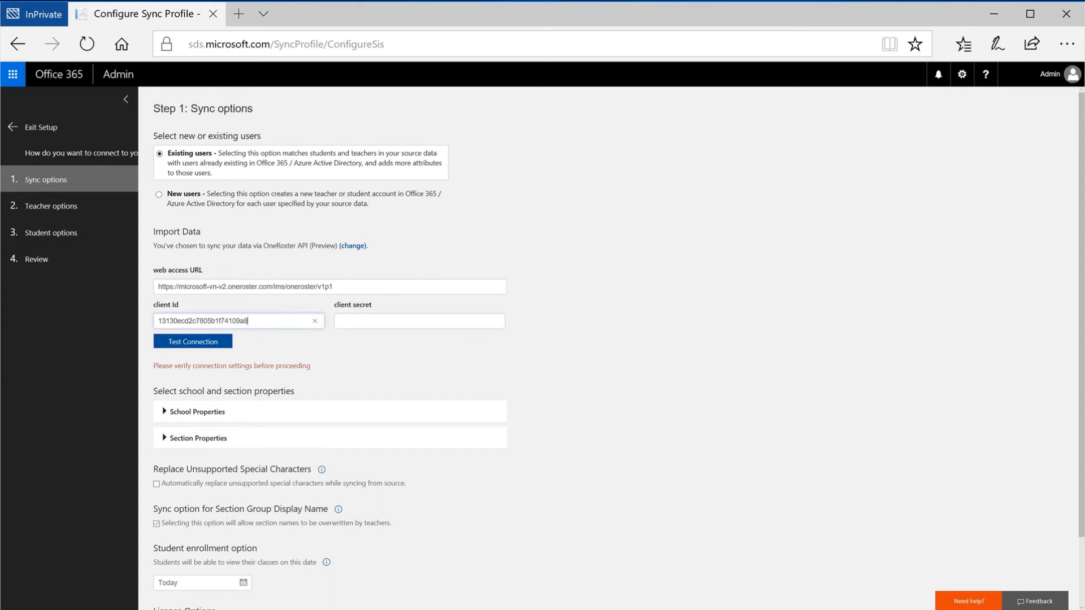
key("Tab")
left_click(398, 323)
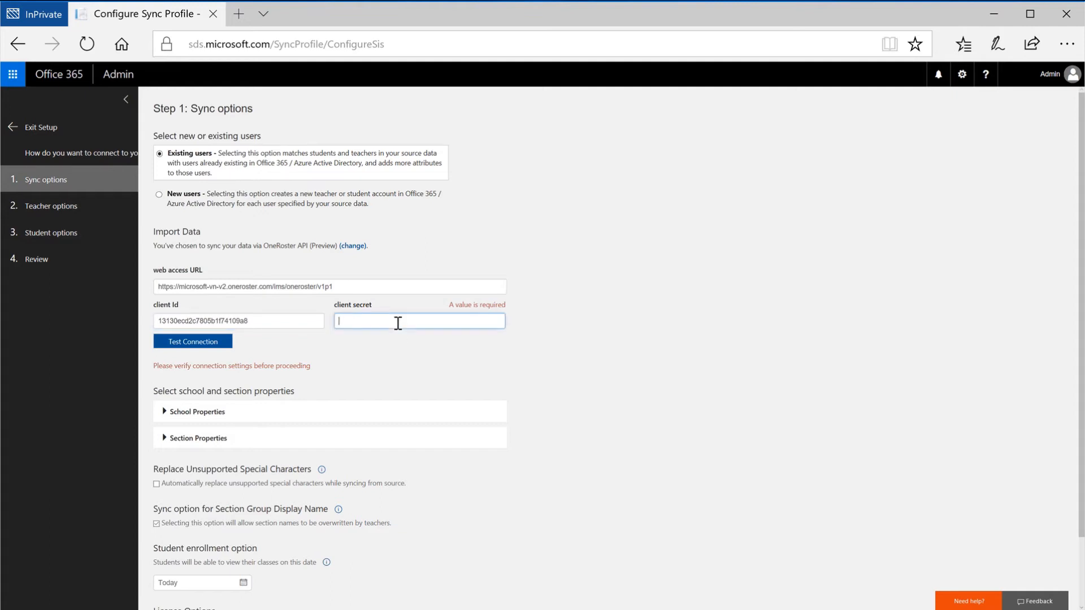
key("ctrl+v")
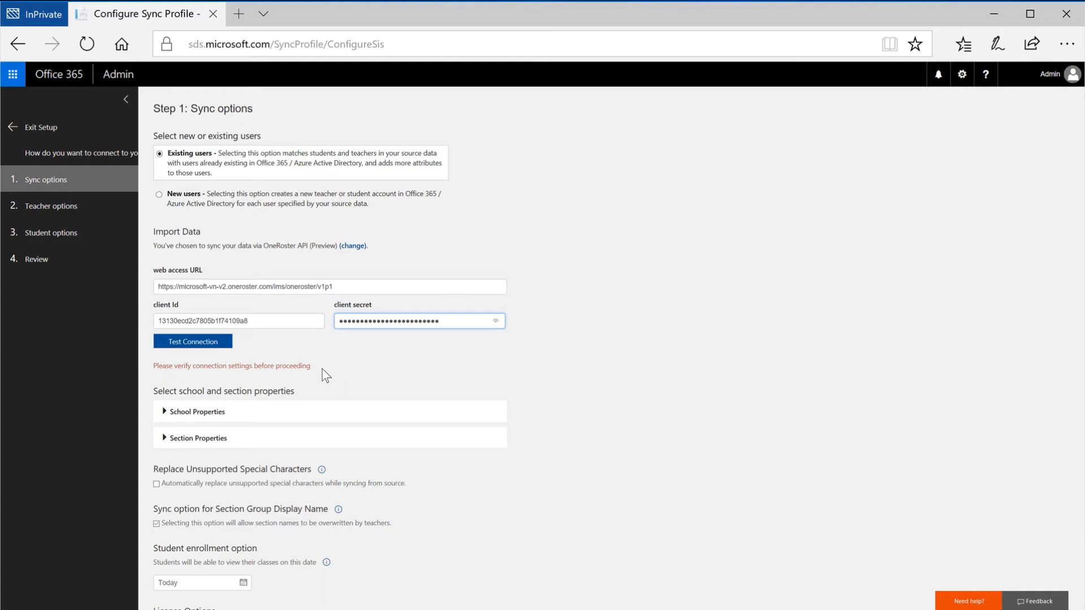
left_click(212, 346)
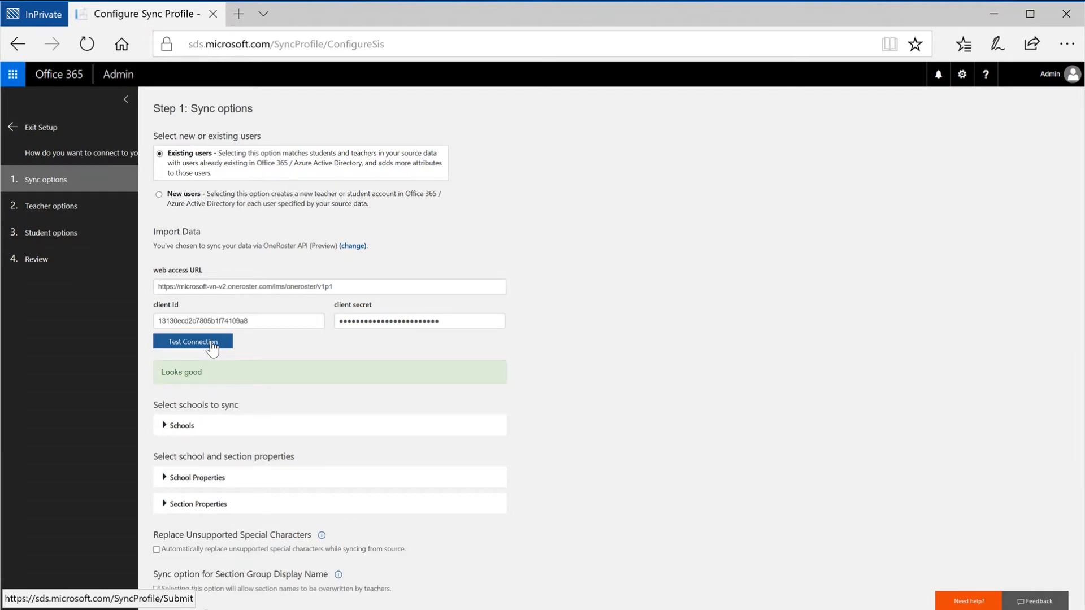
Expand the schools, school properties and section properties lists and select all section properties
left_click(165, 427)
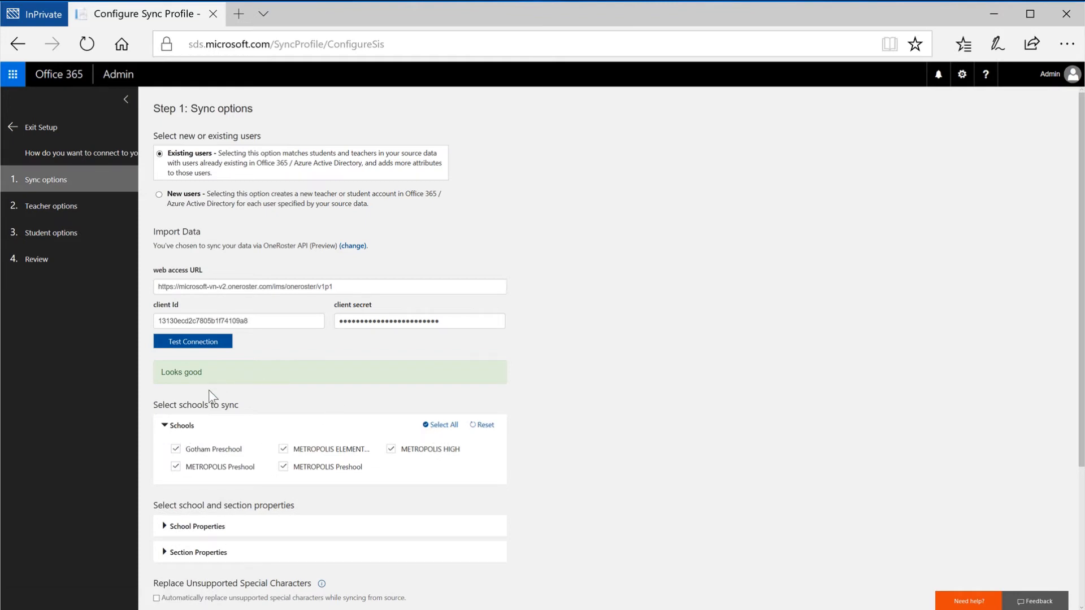
left_click(164, 526)
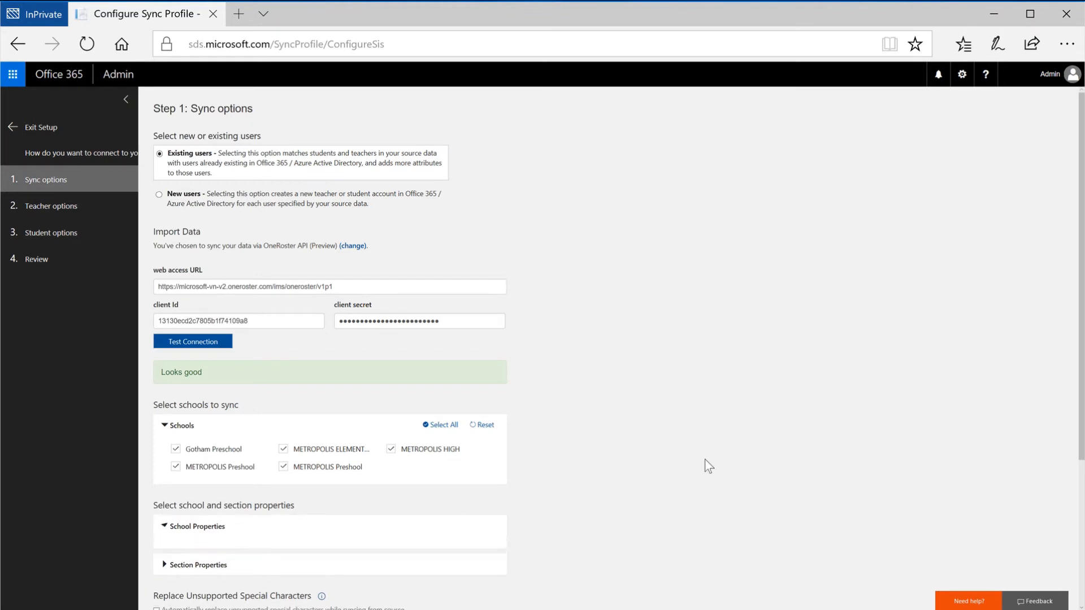
scroll(484, 467, "down", 3)
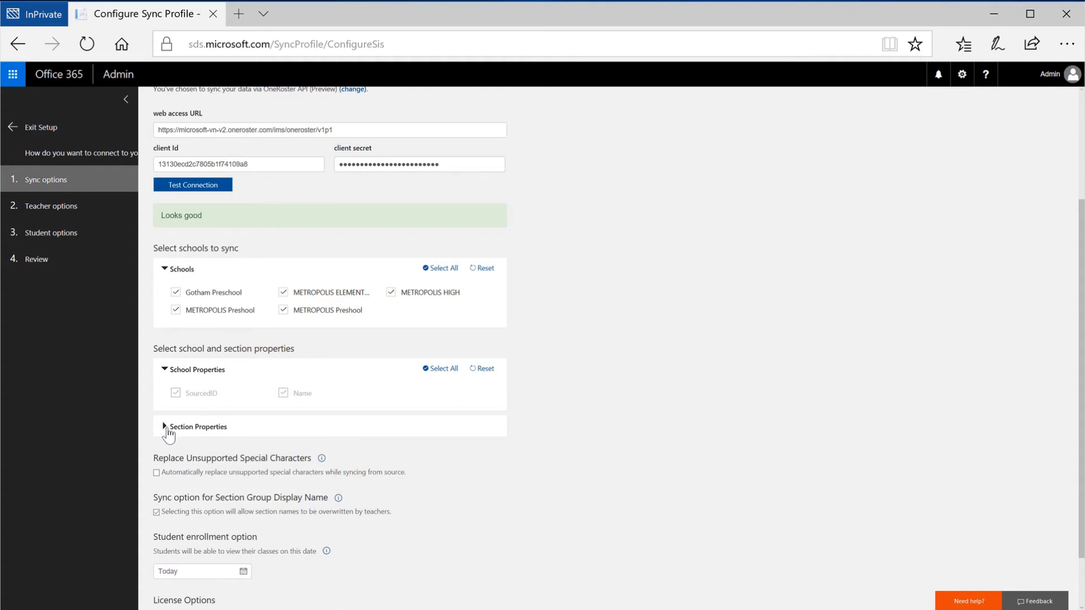
left_click(164, 427)
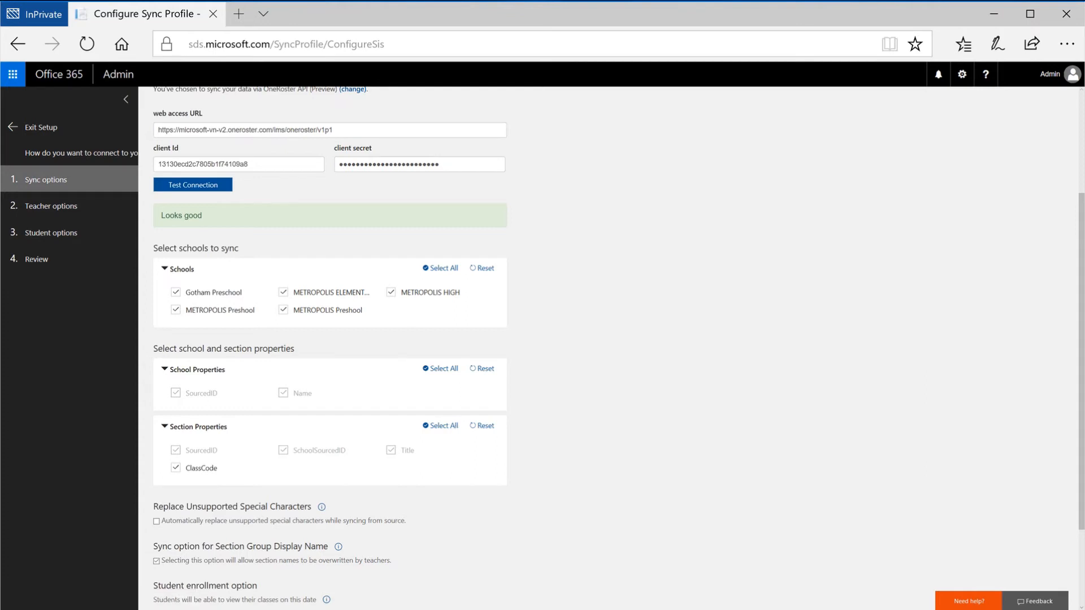
left_click(441, 426)
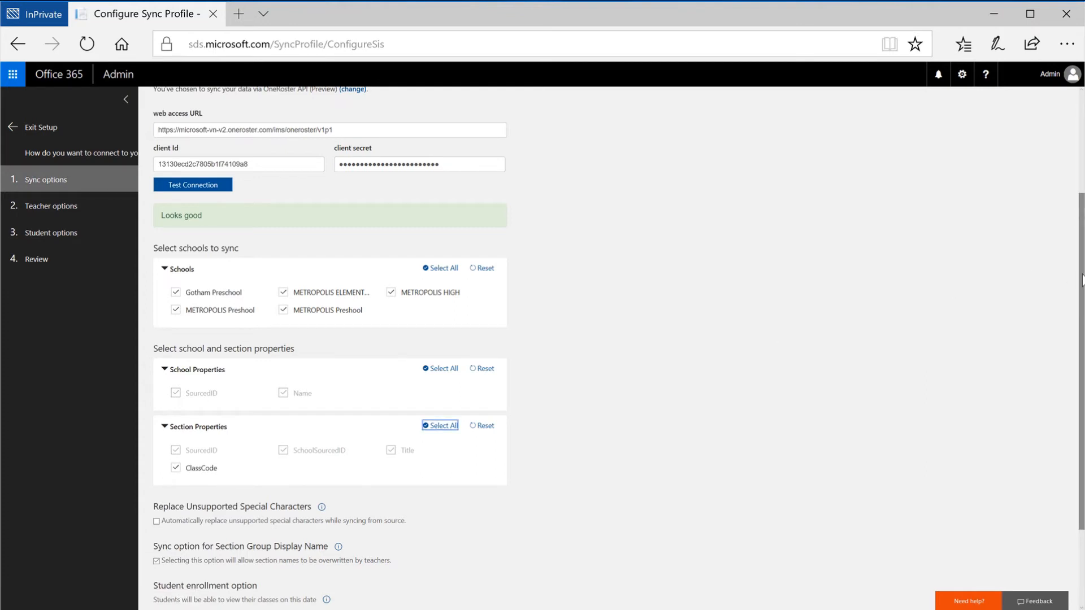
Enable automatic replacement of unsupported special characters and continue to the teacher options
left_click_drag(1082, 275, 1080, 373)
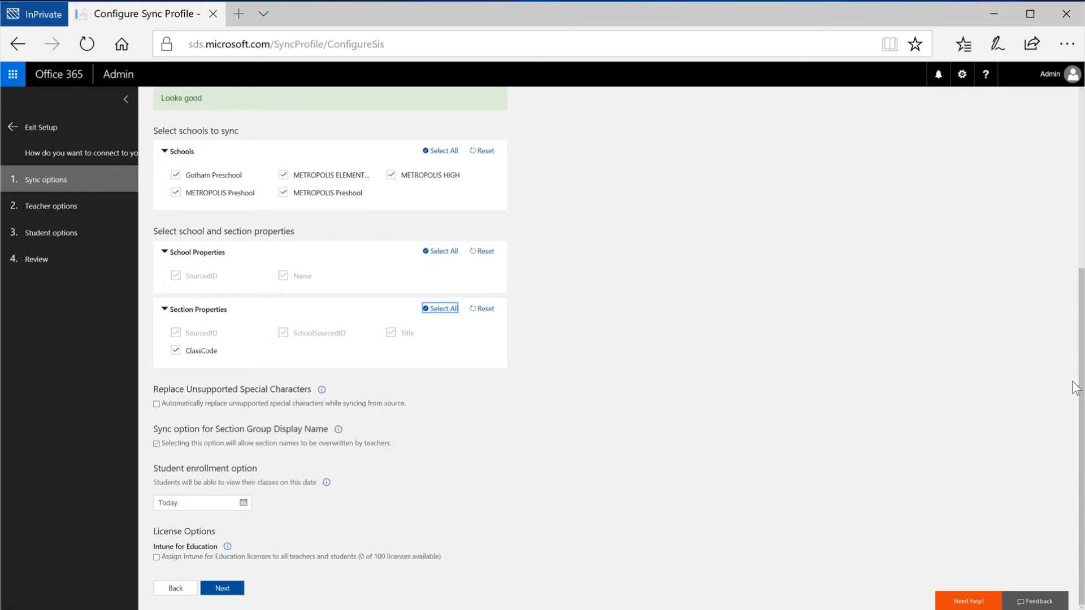
left_click(158, 405)
left_click(156, 445)
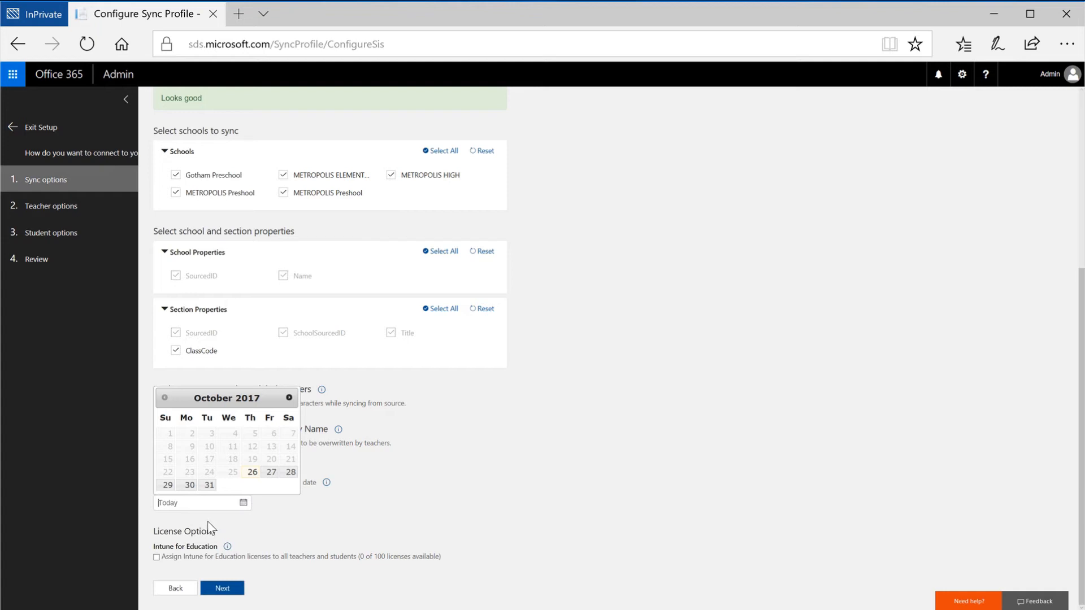
left_click(208, 521)
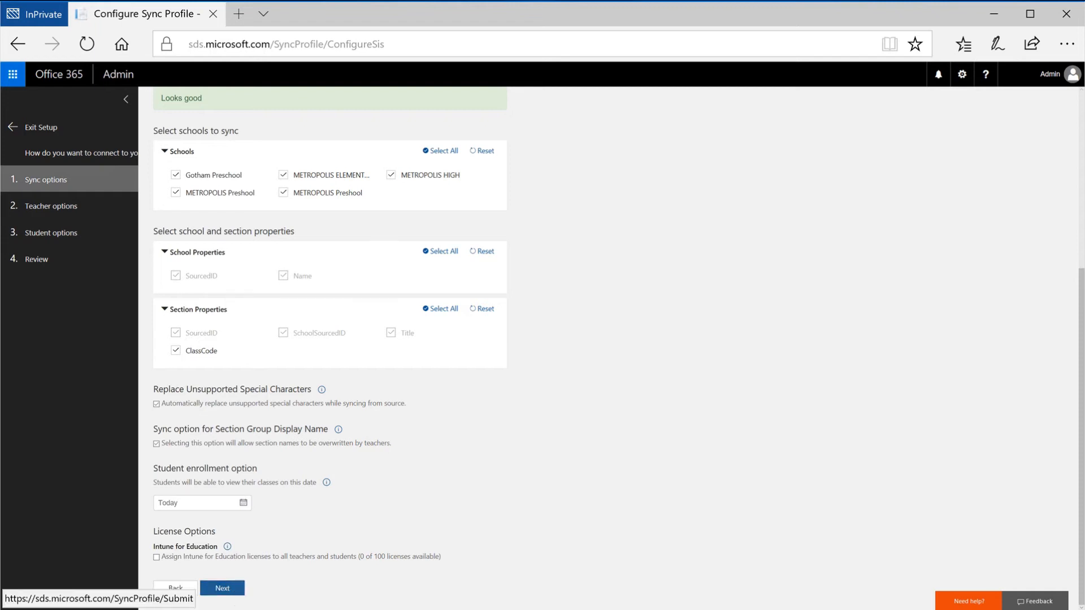
left_click(223, 588)
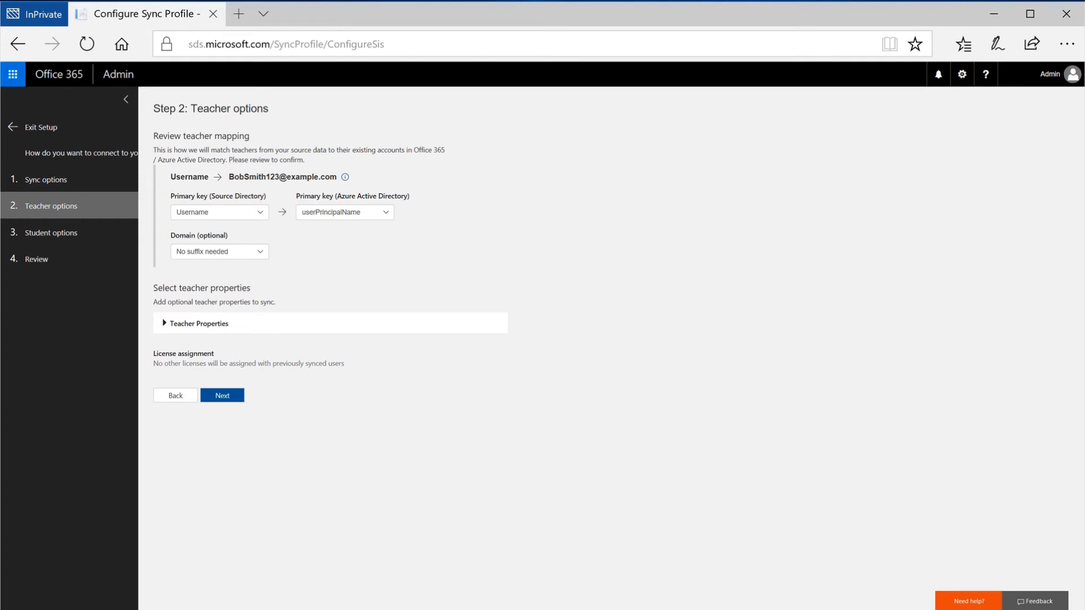
Map teachers by Username to userPrincipalName, adding the classrmtest31.org domain suffix
left_click(259, 216)
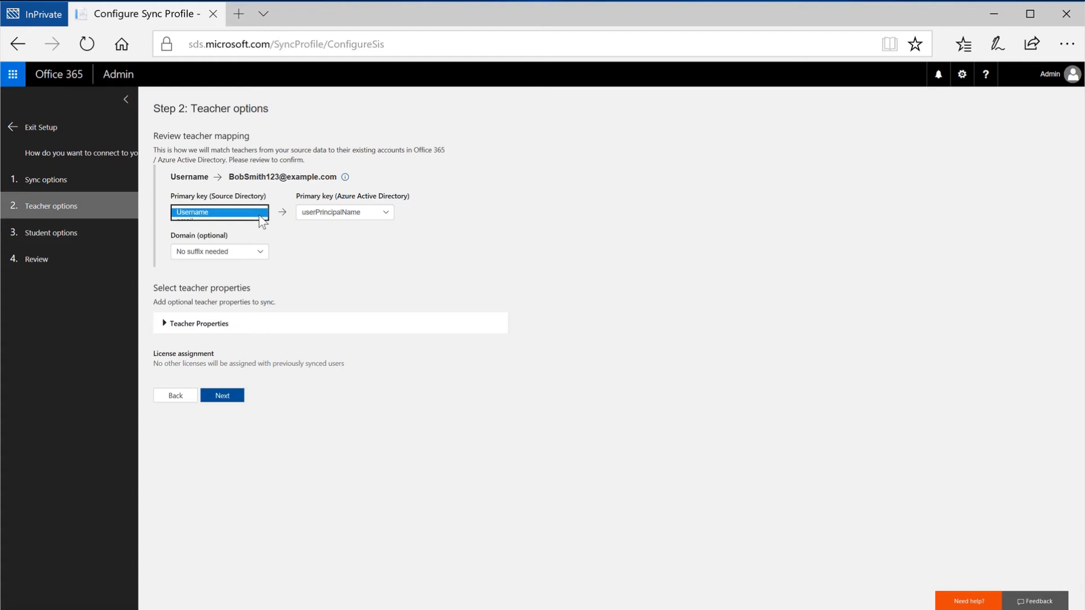
left_click(257, 214)
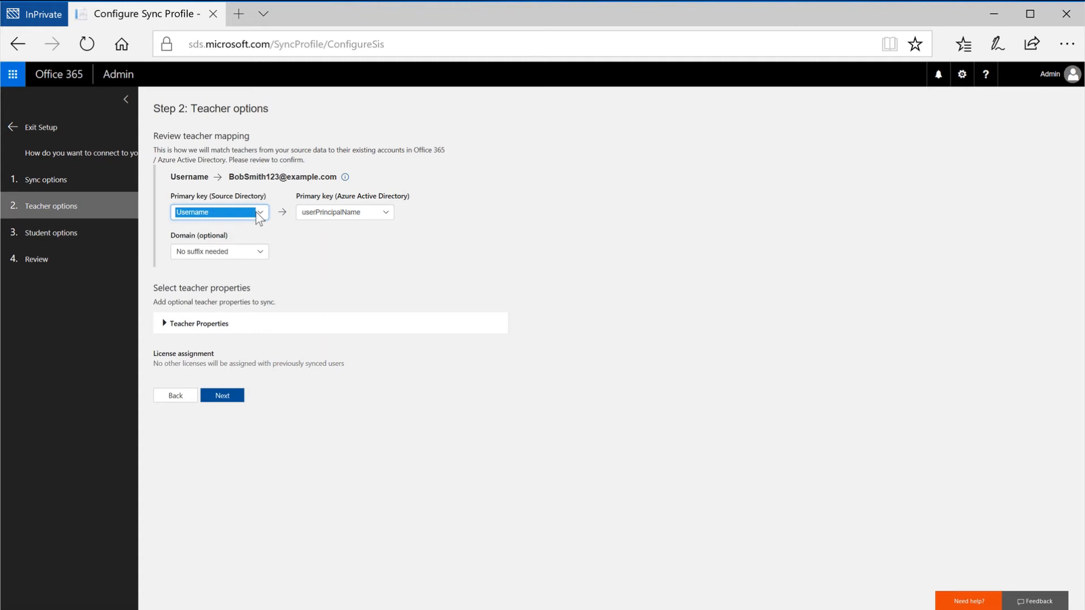
left_click(263, 256)
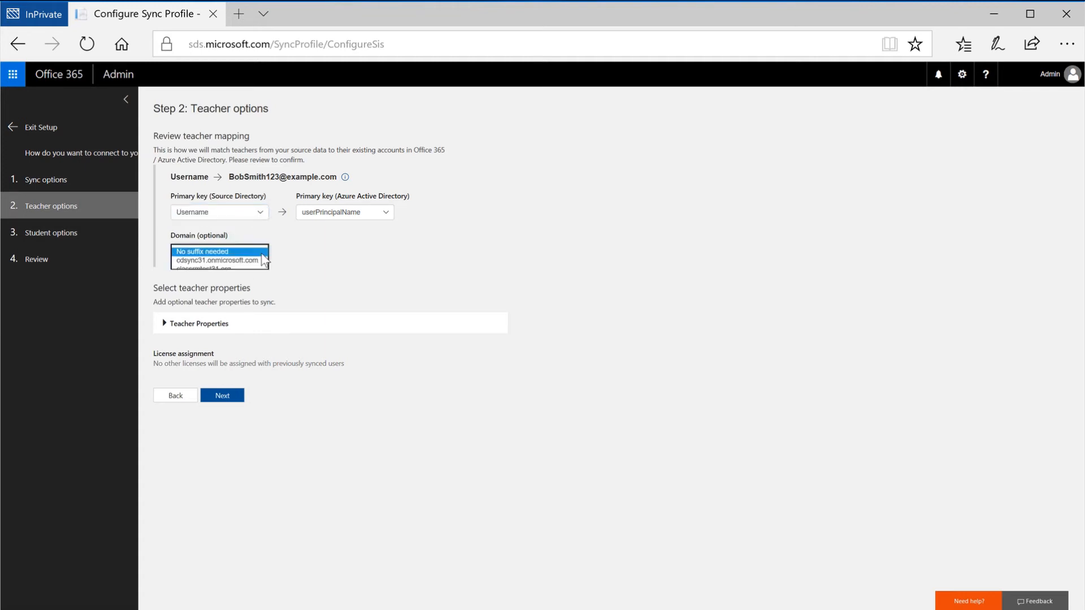
left_click(258, 270)
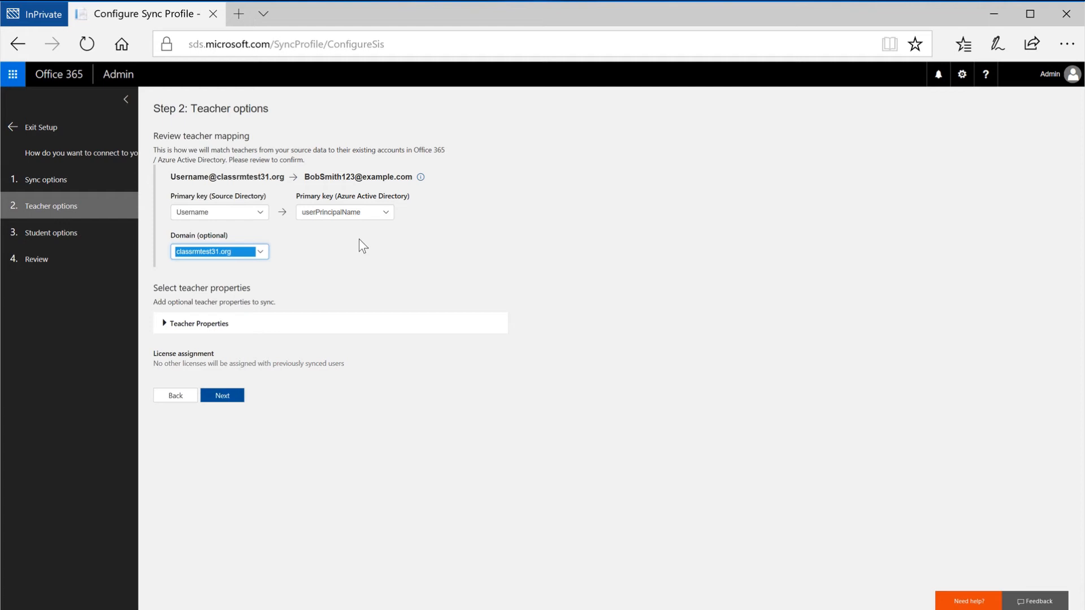
left_click(372, 216)
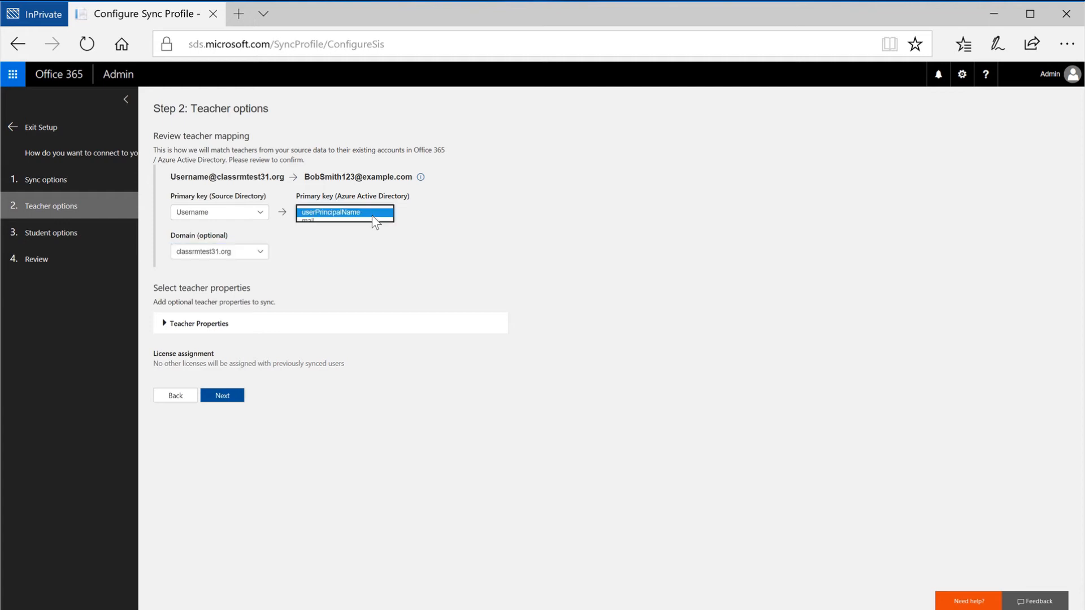
left_click(373, 212)
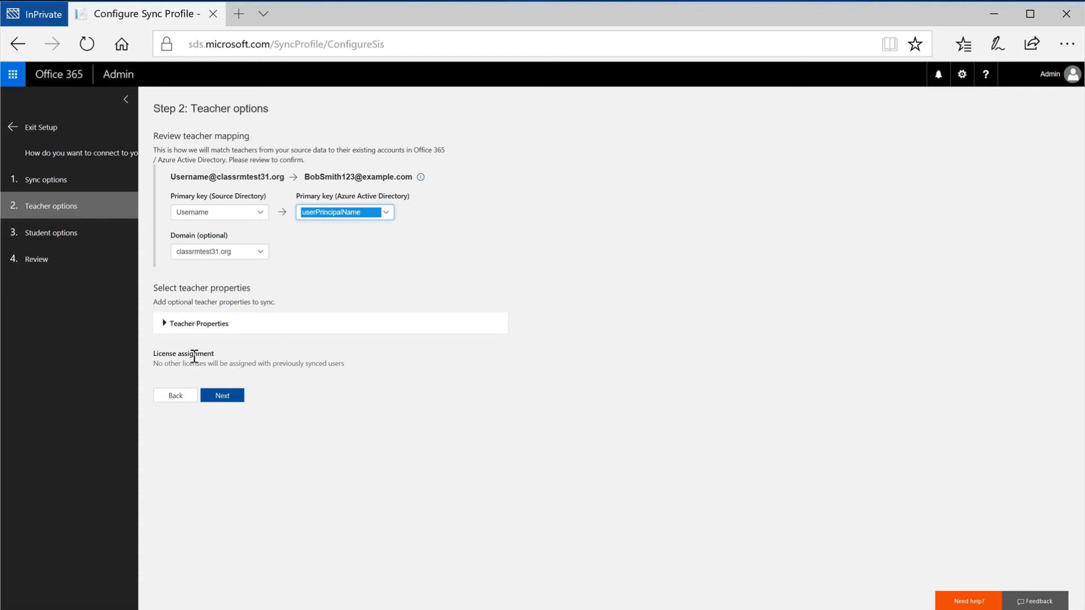
Expand the teacher properties and proceed to the student options
left_click(172, 333)
left_click(173, 331)
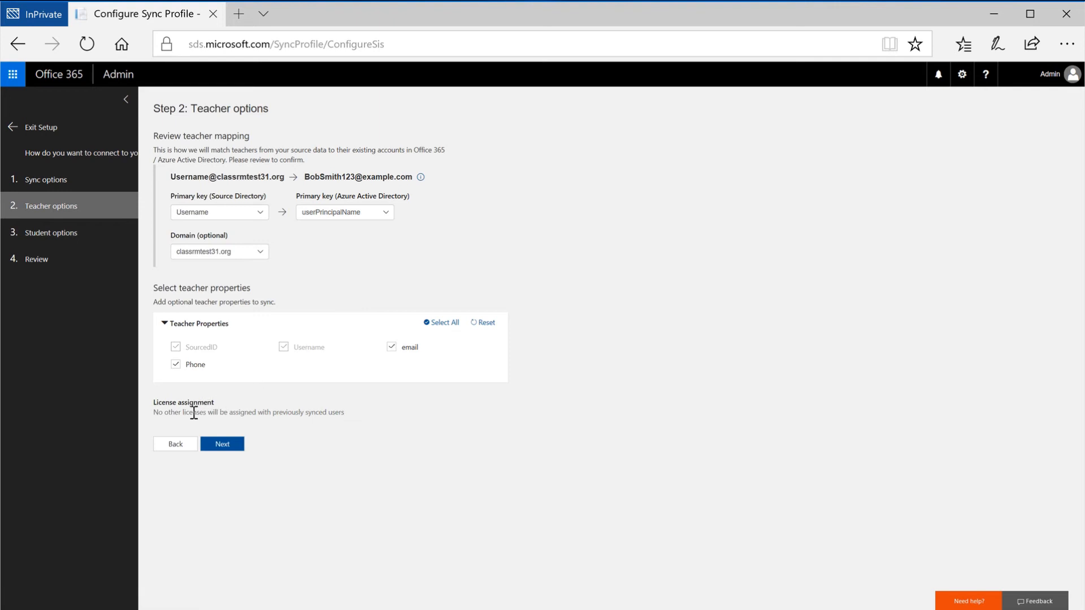
left_click(223, 444)
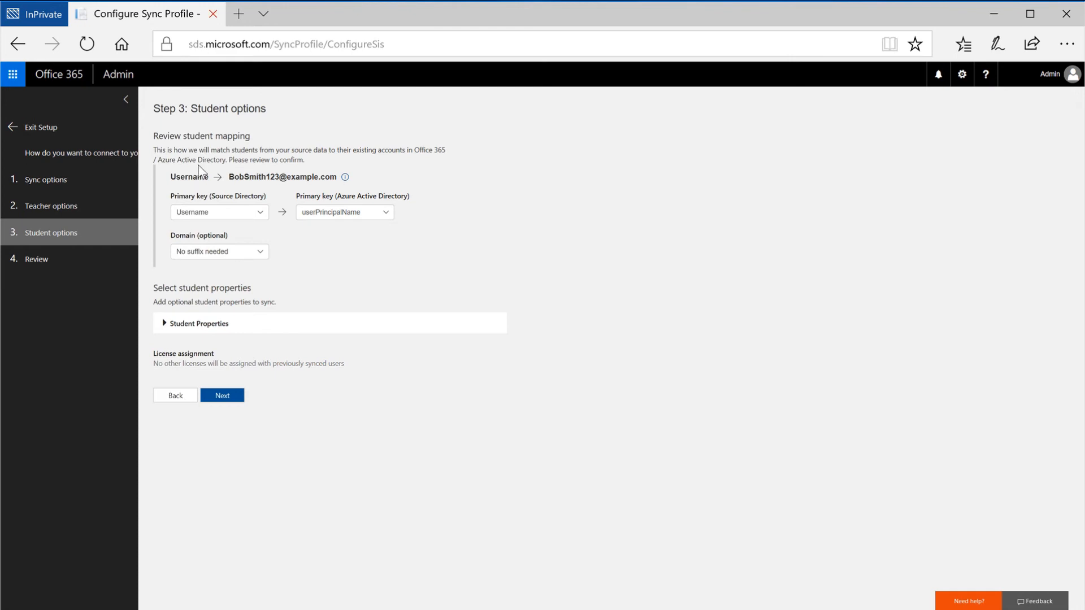
Map students by Username to userPrincipalName, adding the classrmtest31.org domain suffix
left_click(212, 217)
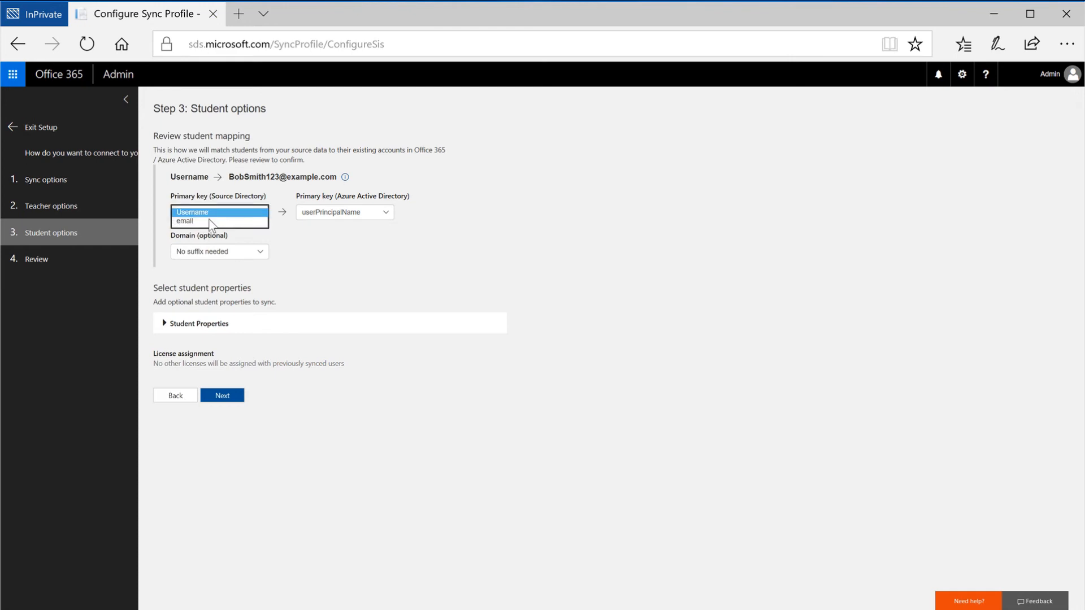
left_click(212, 215)
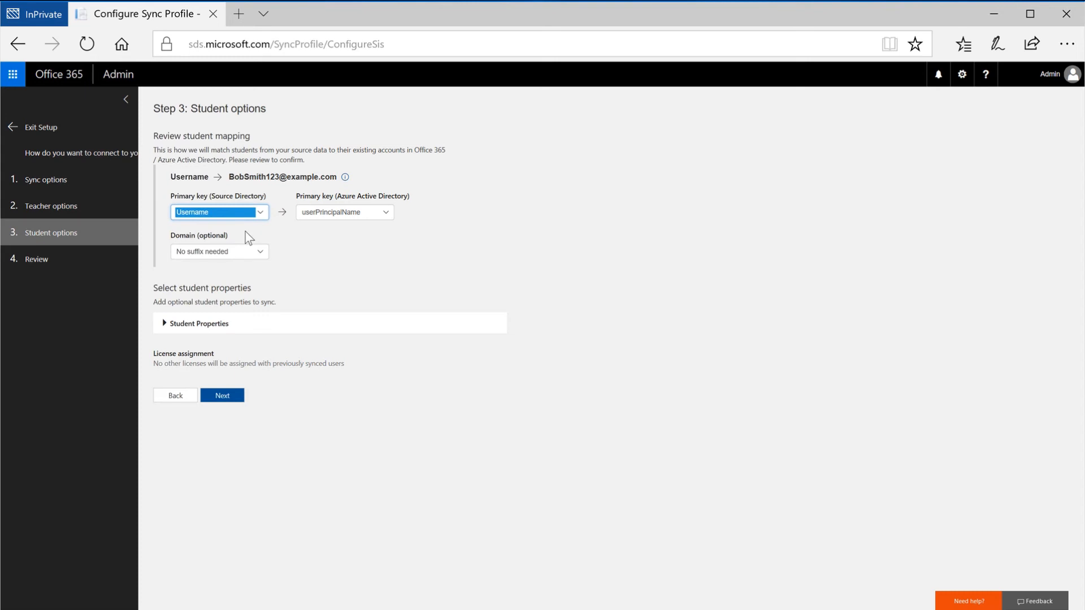
left_click(259, 253)
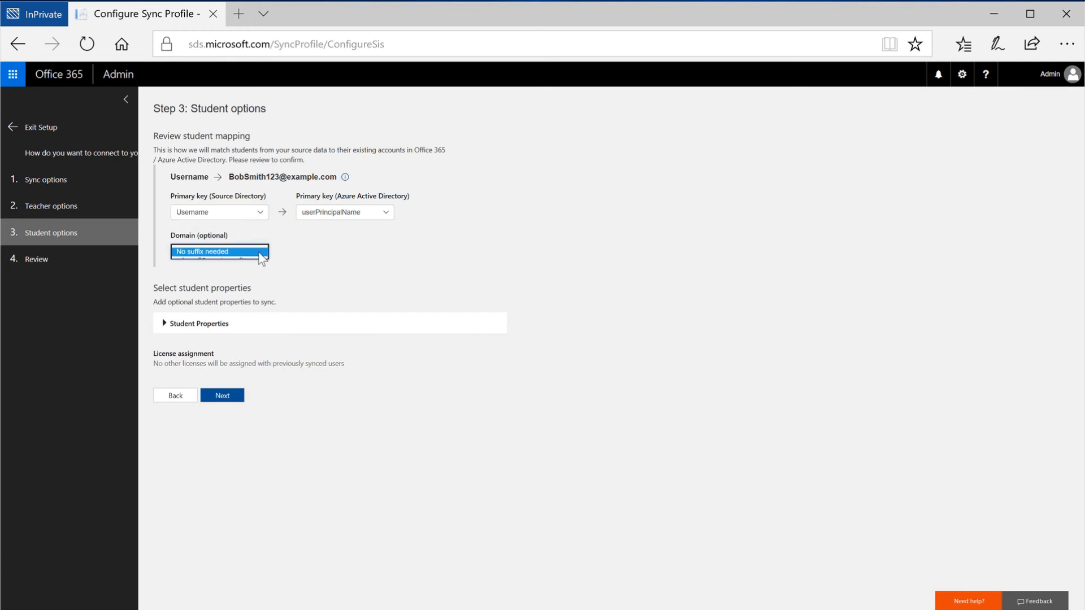
left_click(256, 269)
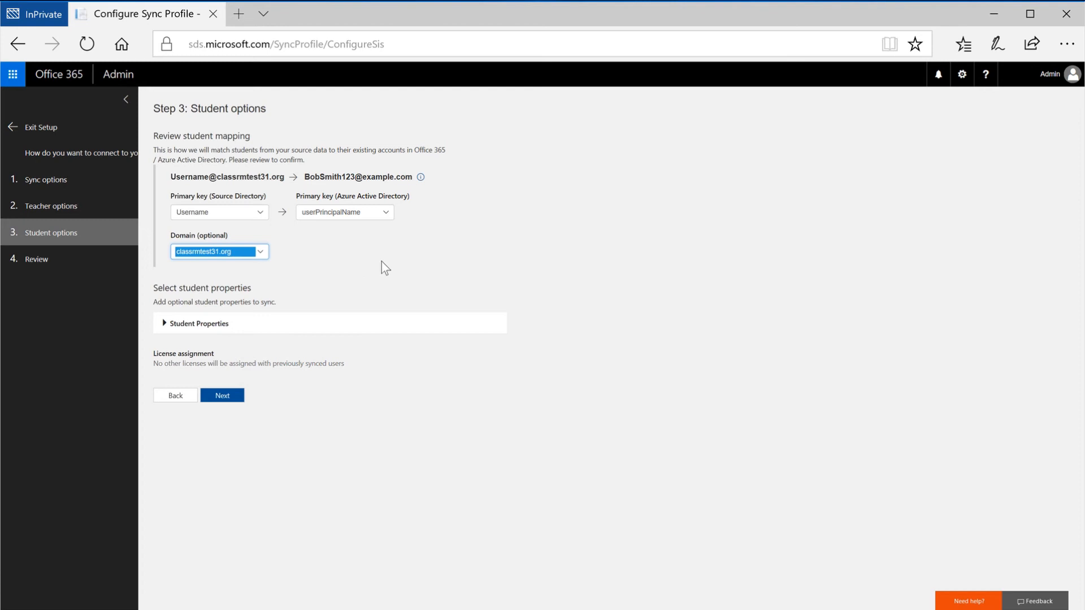
left_click(386, 213)
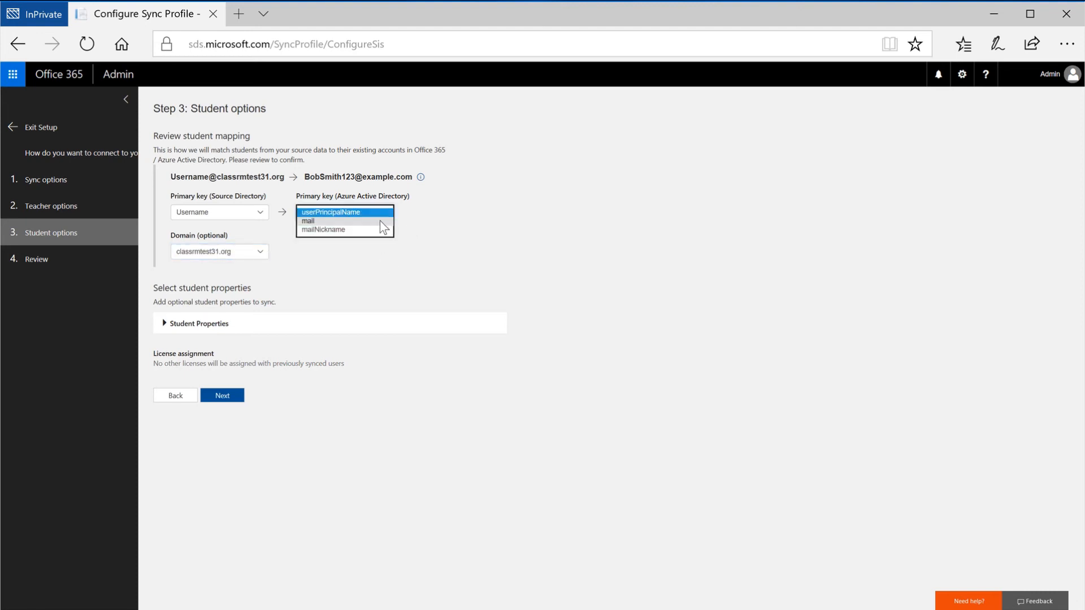
left_click(380, 220)
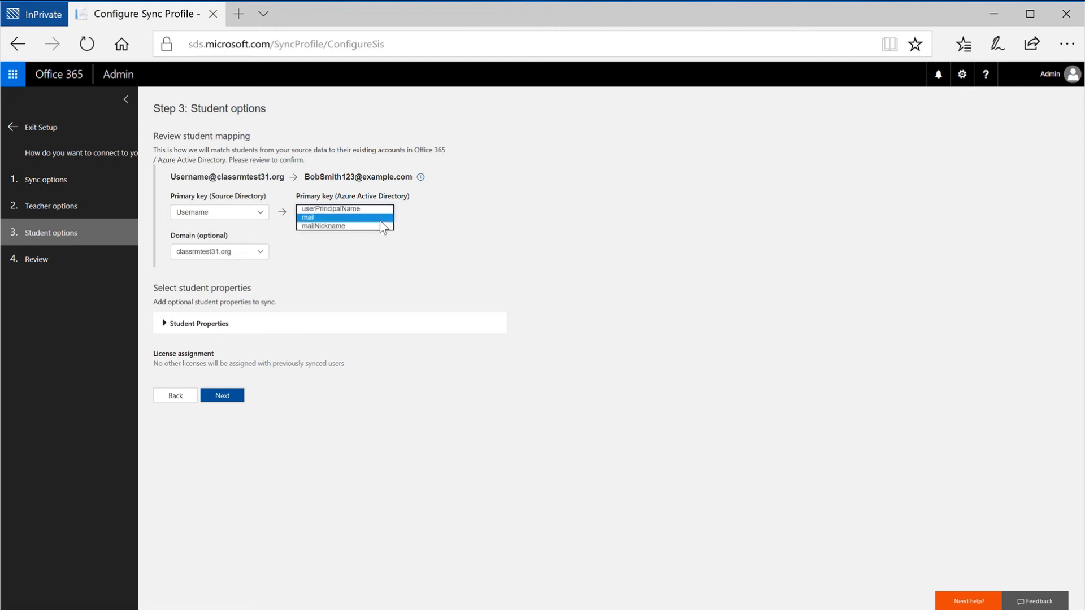
left_click(378, 216)
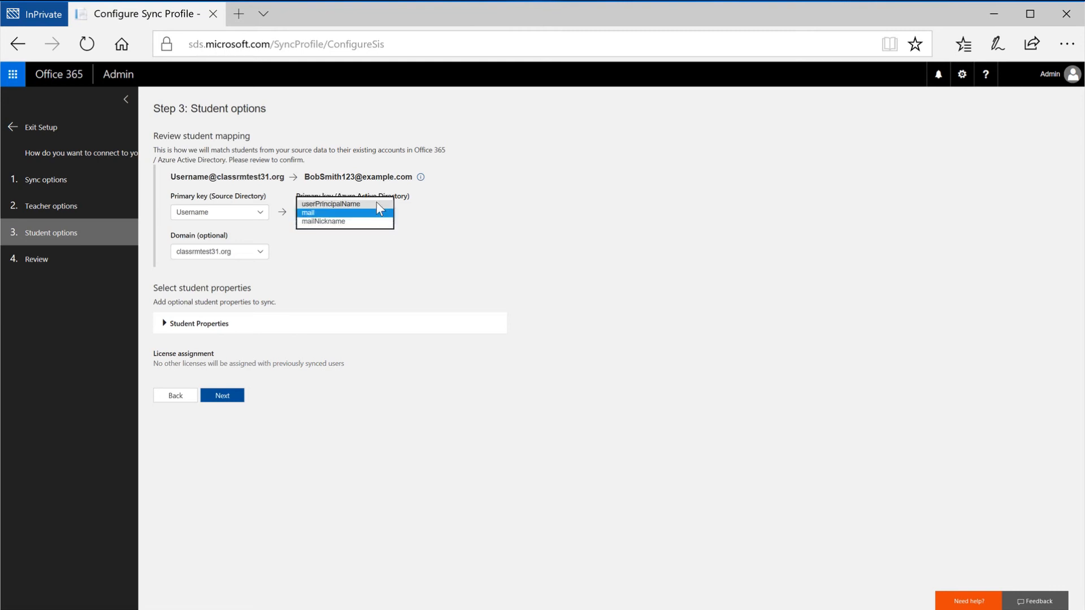
left_click(382, 213)
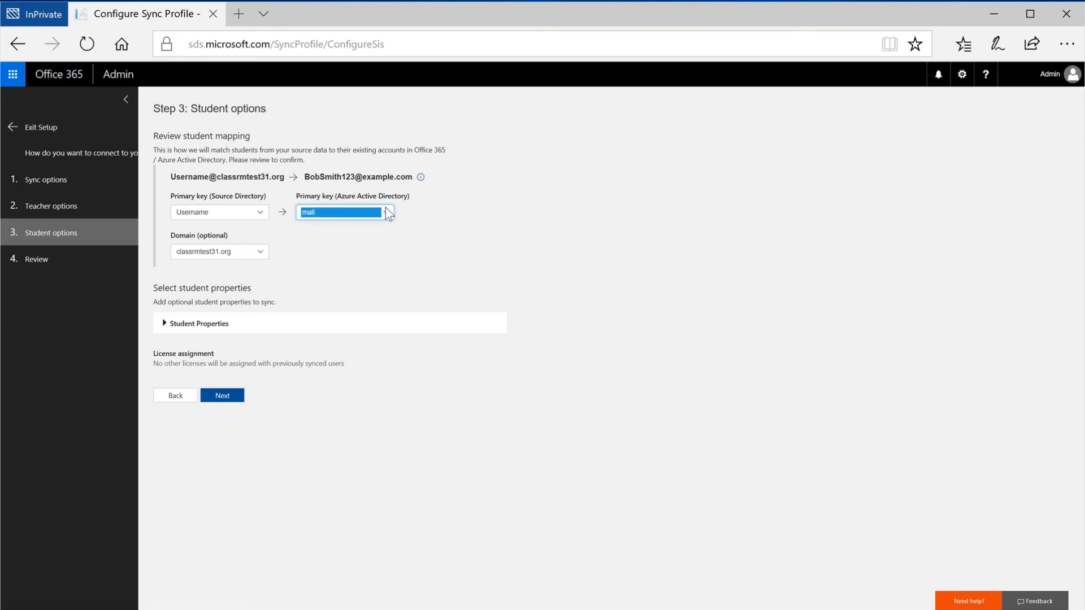
left_click(385, 210)
left_click(385, 204)
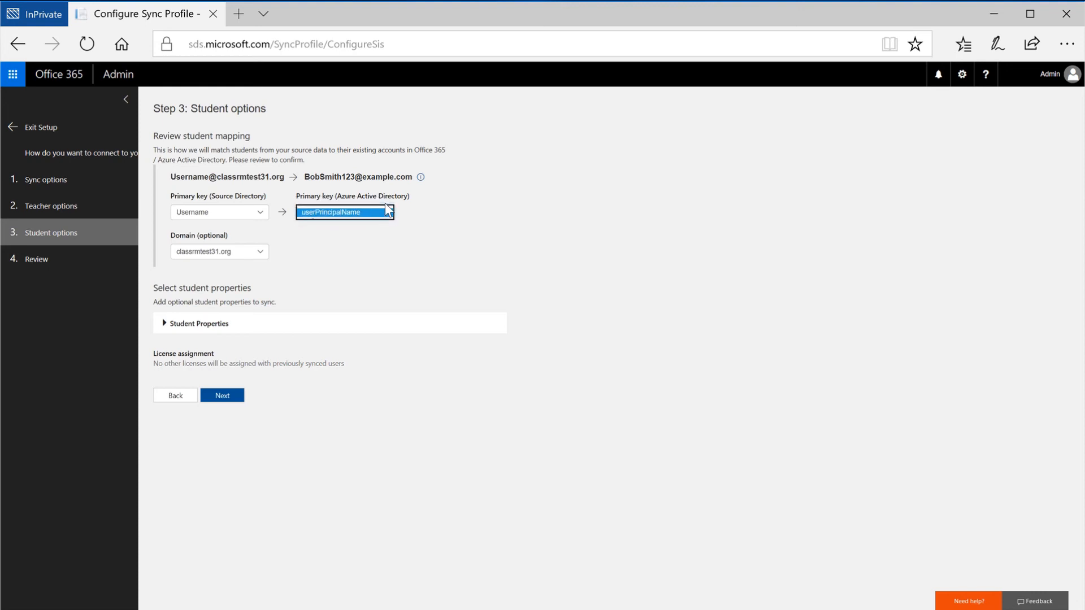
Expand the student properties and proceed to the review step
left_click(165, 324)
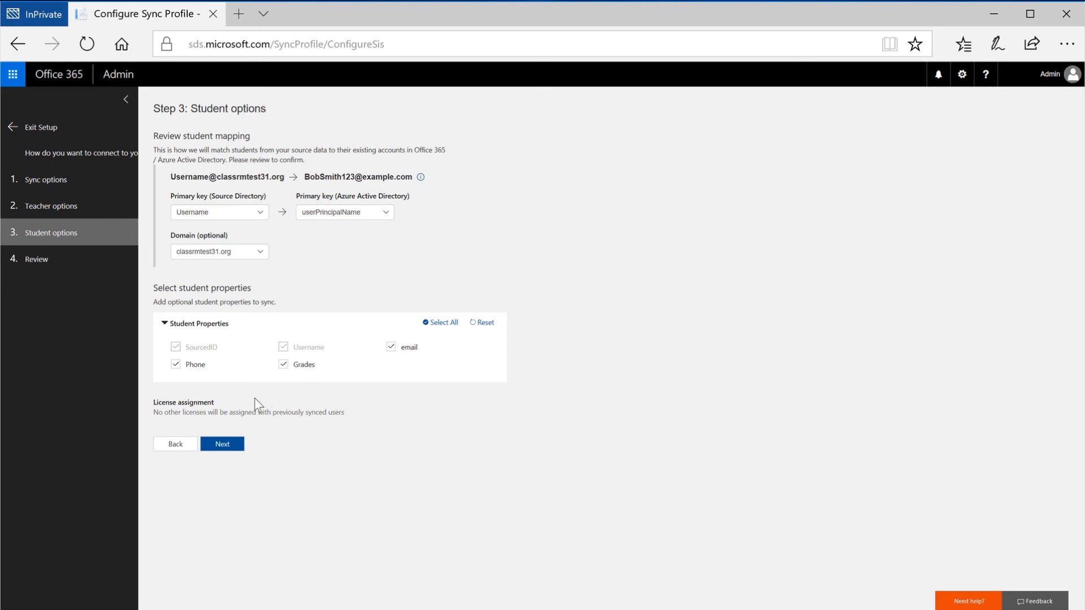
left_click(220, 445)
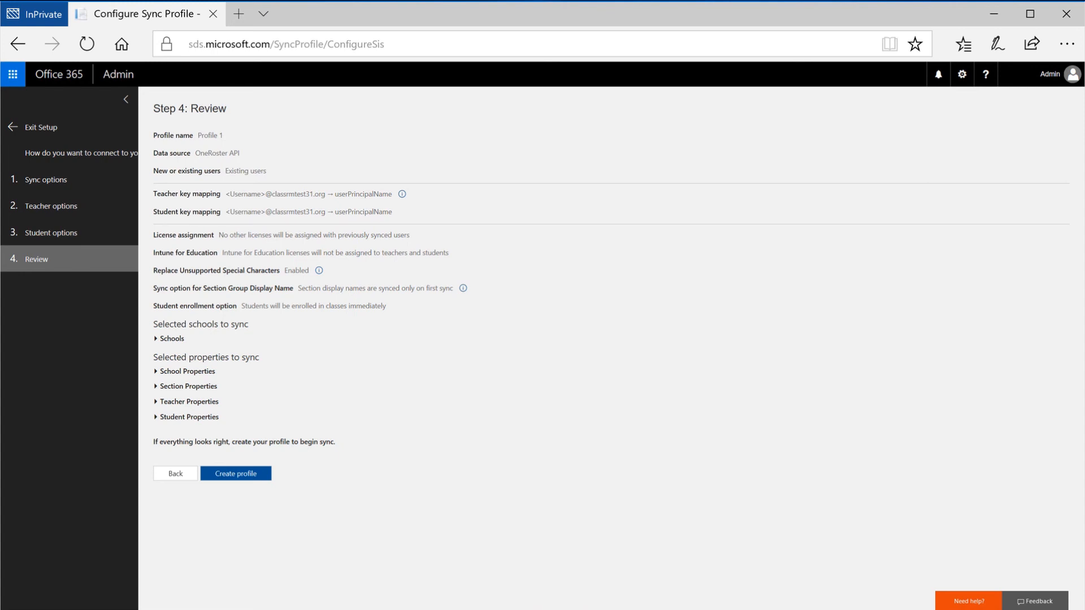
Create the sync profile and reload its details page to check the setup progress
left_click(239, 475)
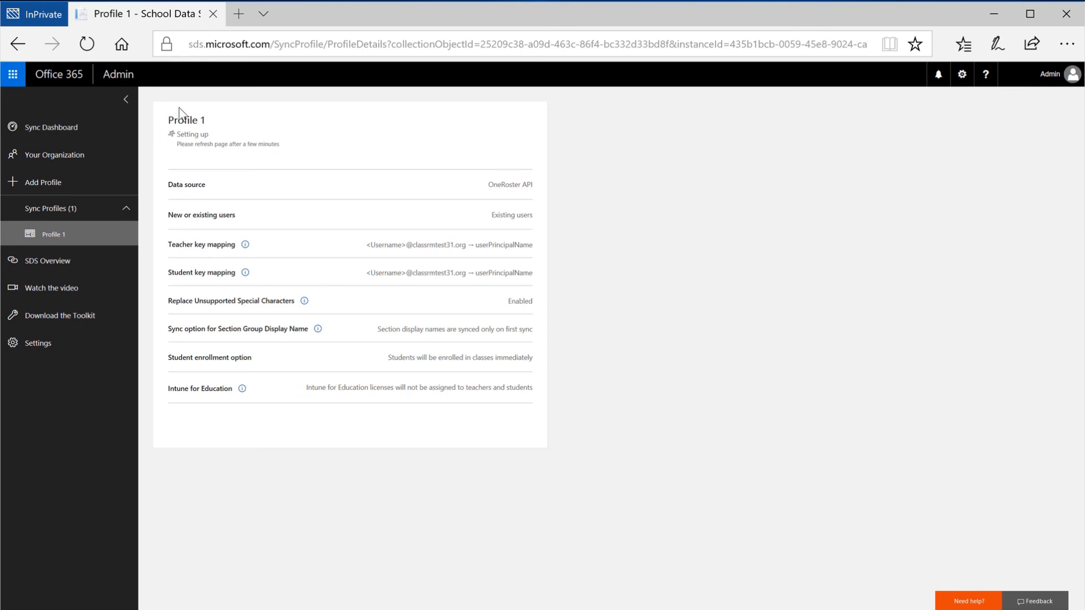
left_click(87, 45)
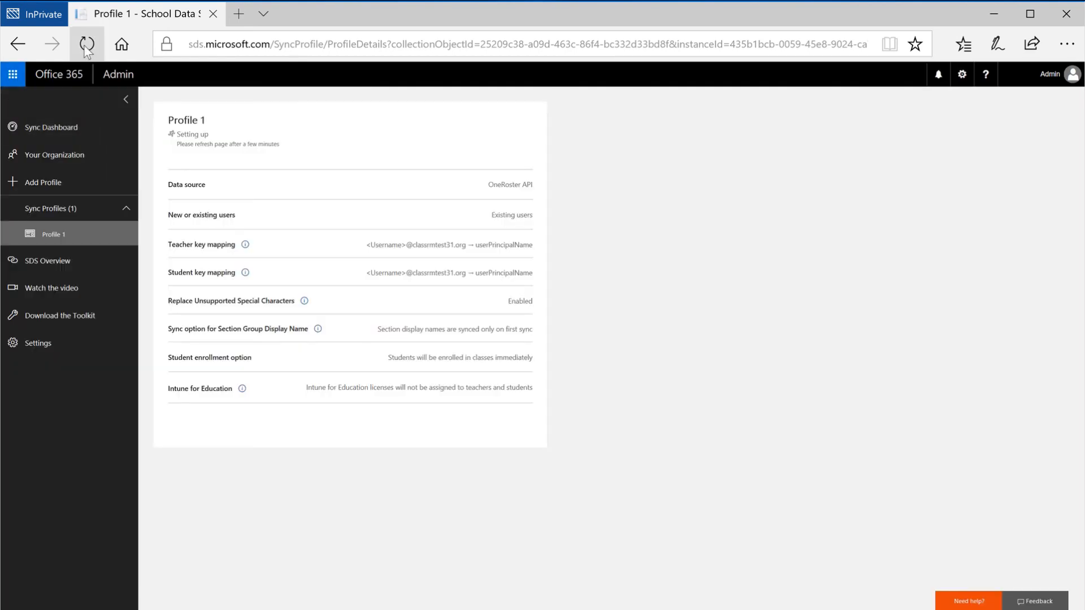
left_click(86, 47)
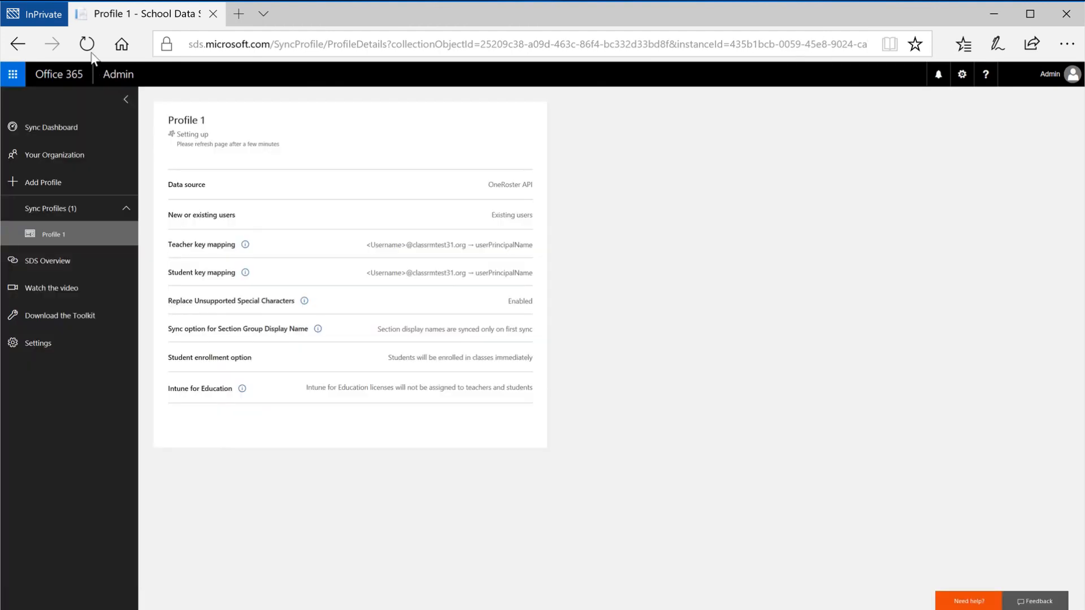
left_click(87, 43)
left_click(88, 44)
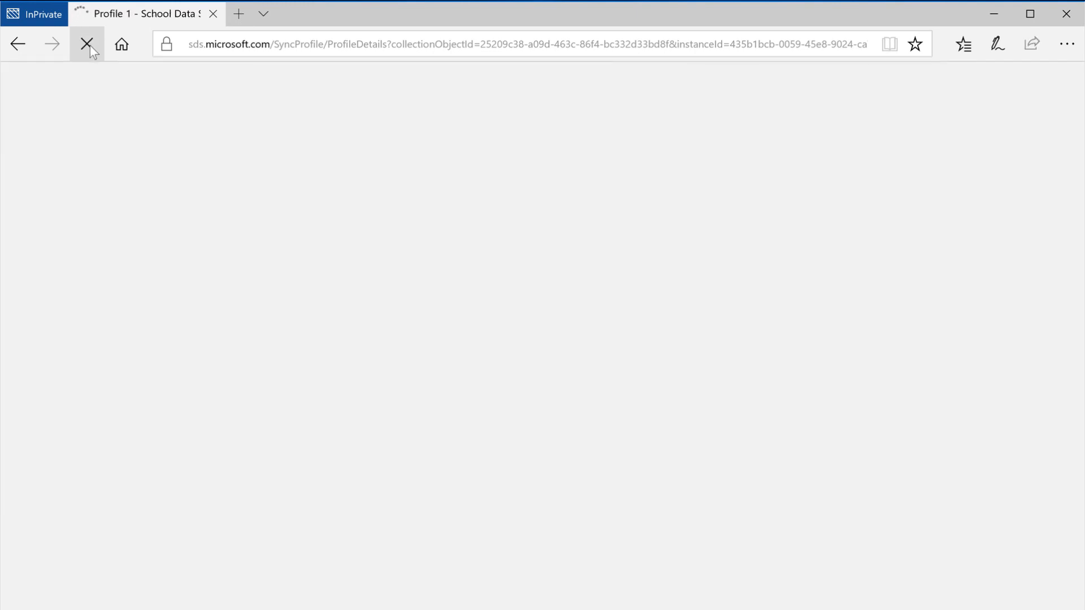